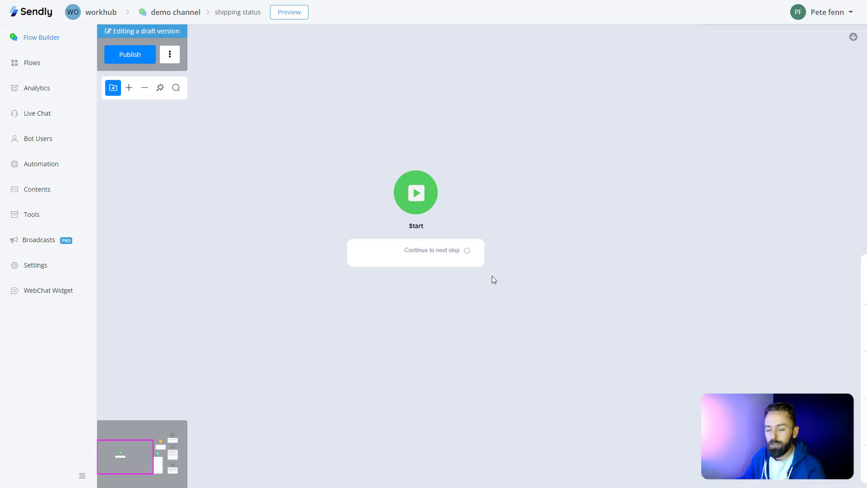
# Step: Add a Question step connected to Start's next-step output and give it a DateTime question item
pyautogui.moveTo(466, 250); pyautogui.dragTo(524, 184)
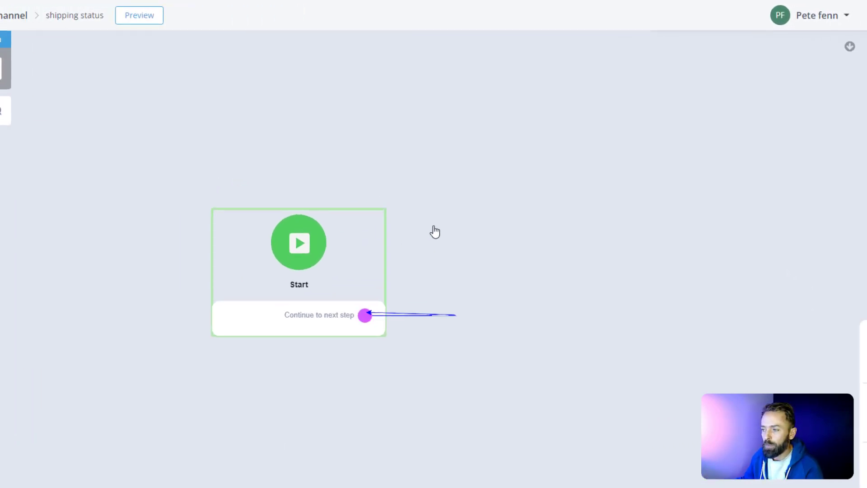
pyautogui.moveTo(434, 232); pyautogui.dragTo(468, 181)
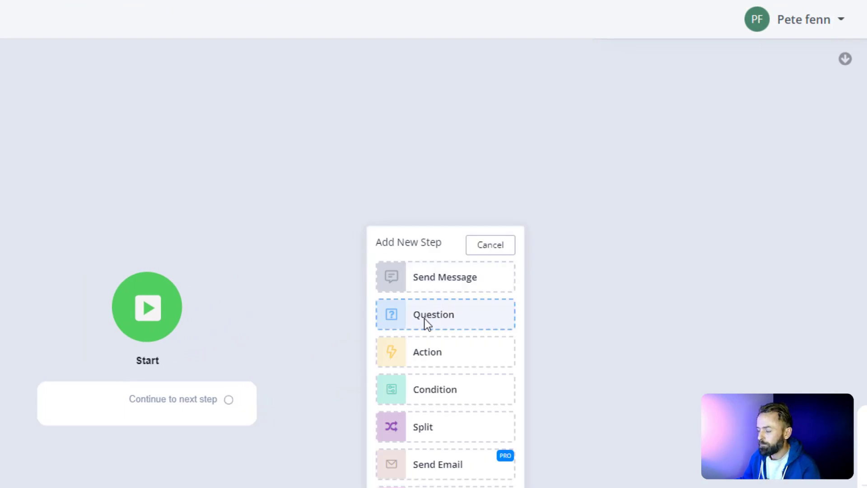
pyautogui.click(429, 315)
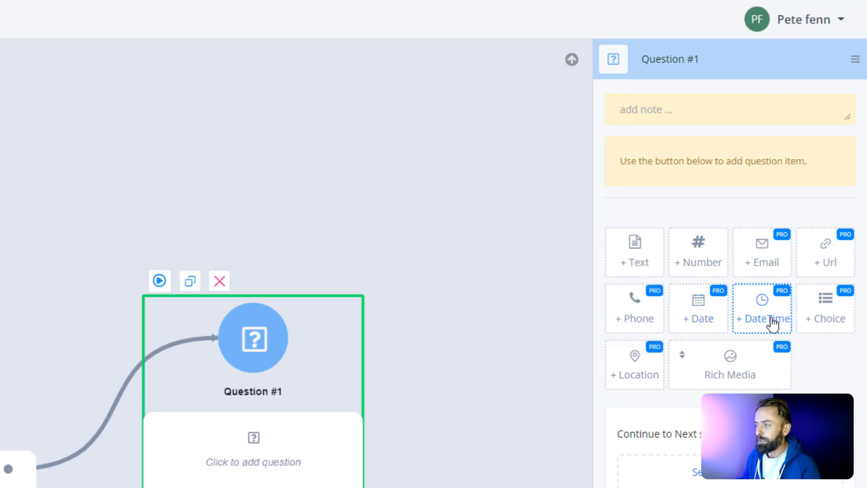
pyautogui.moveTo(770, 323)
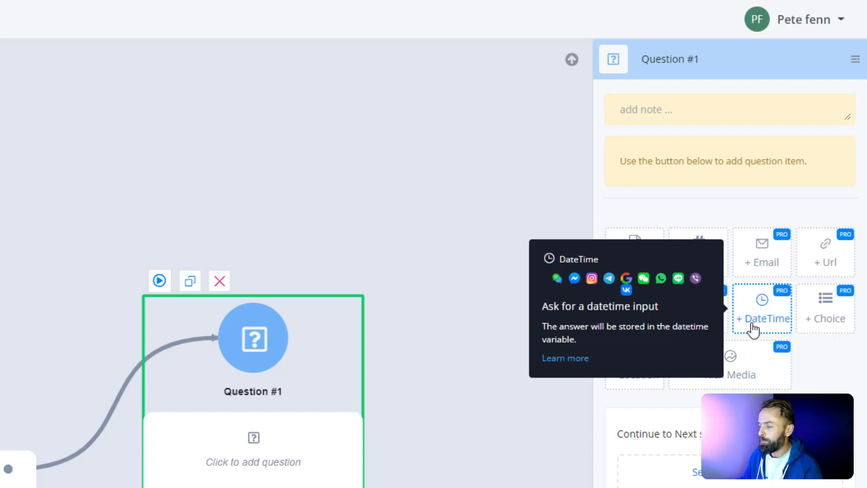
pyautogui.click(754, 329)
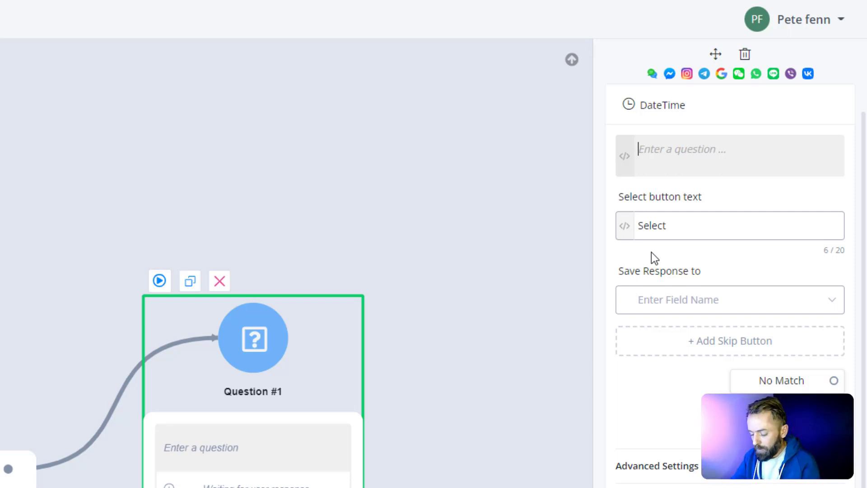
# Step: Enter the DateTime question text "Select your data and time below to get the webinar"
pyautogui.write('Select yo')
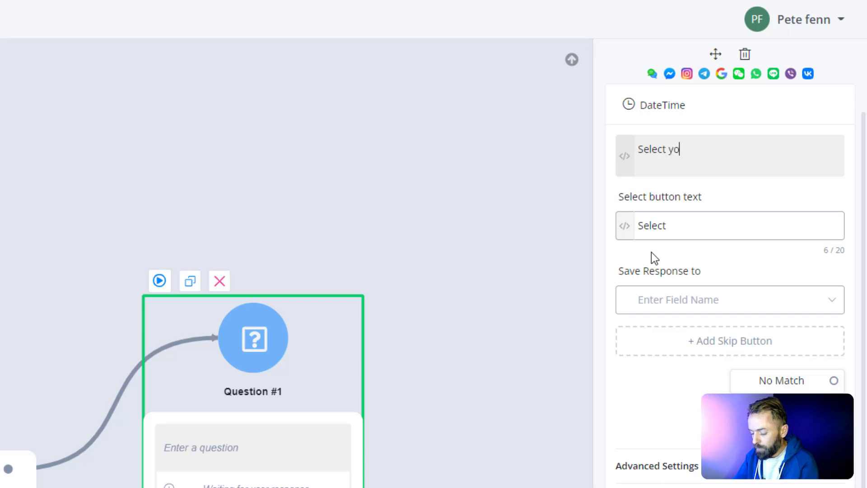
pyautogui.write('ur data and ')
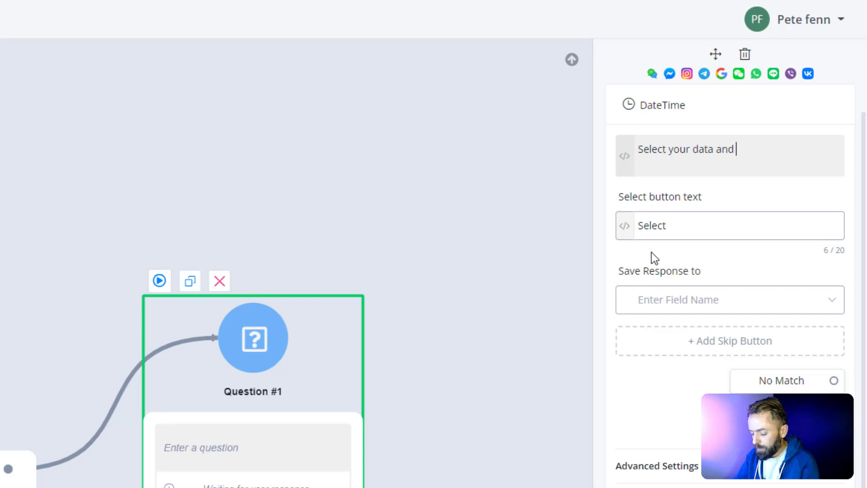
pyautogui.write('time below')
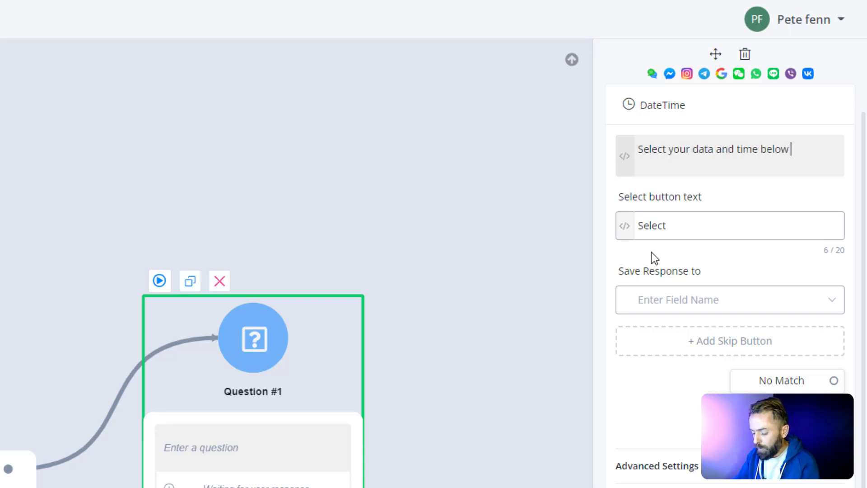
pyautogui.write(' to')
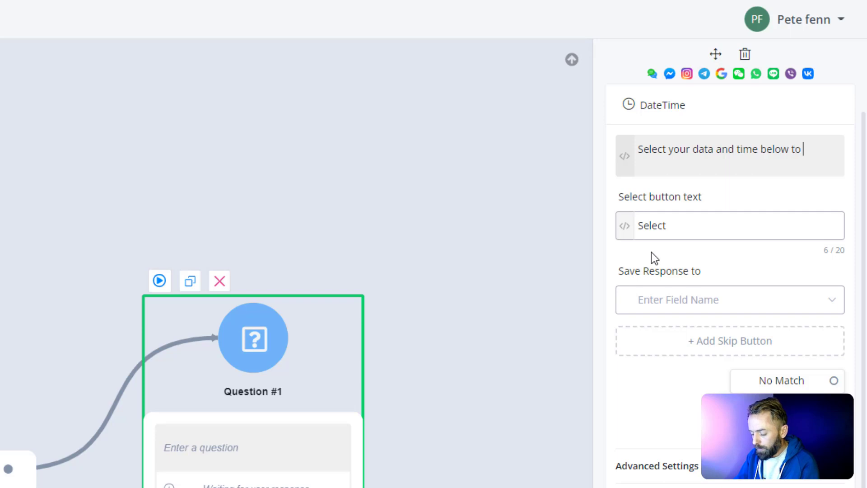
pyautogui.write(' get the web')
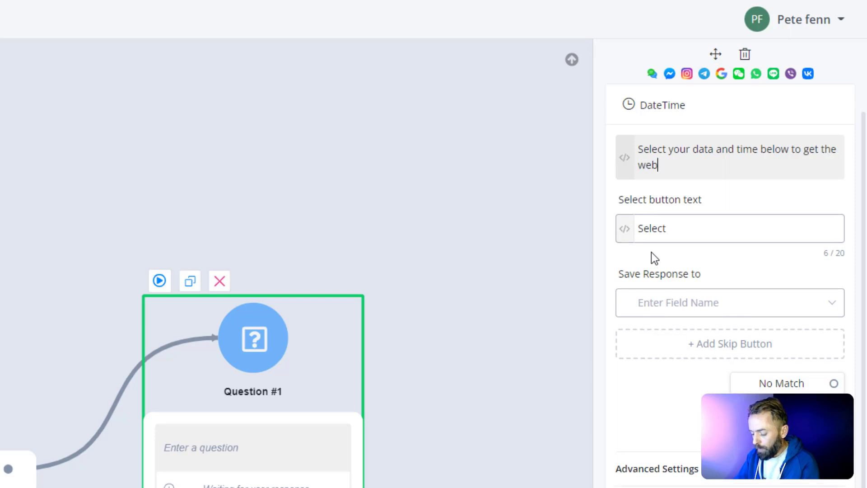
pyautogui.write('inar')
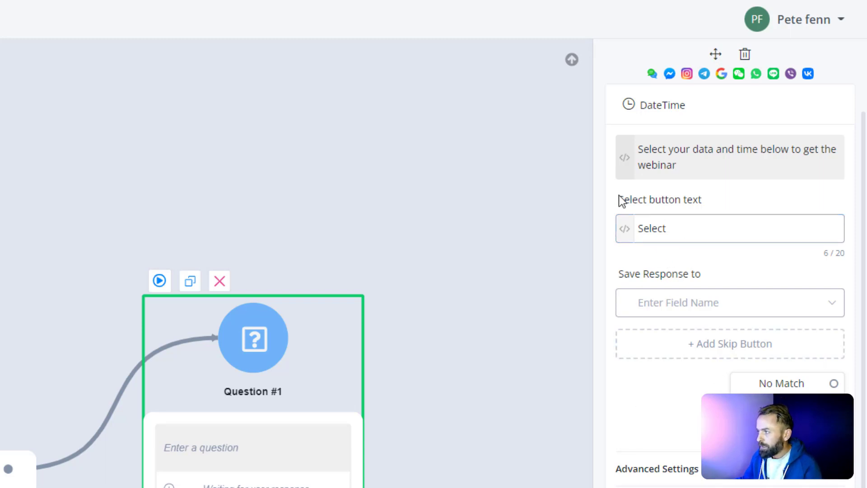
pyautogui.moveTo(691, 230); pyautogui.dragTo(647, 237)
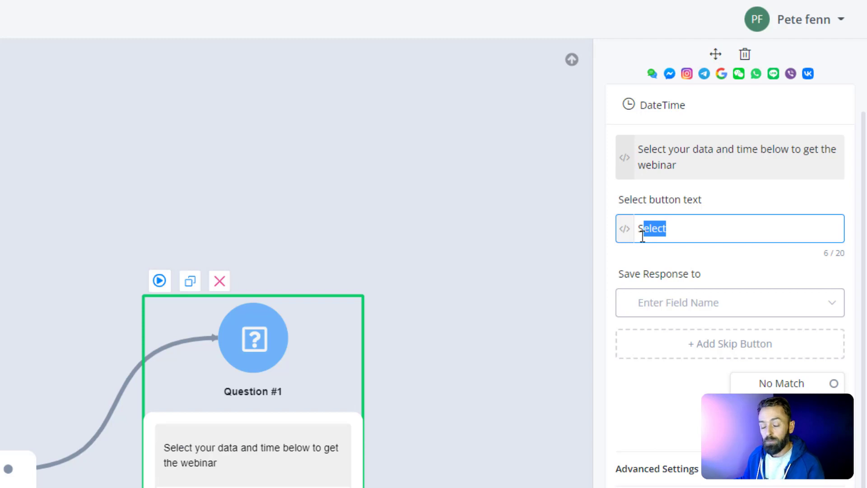
pyautogui.click(687, 229)
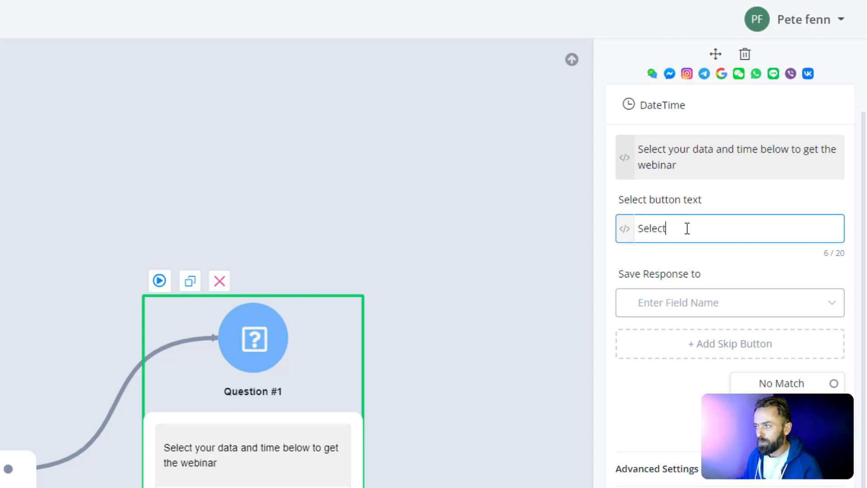
pyautogui.click(683, 262)
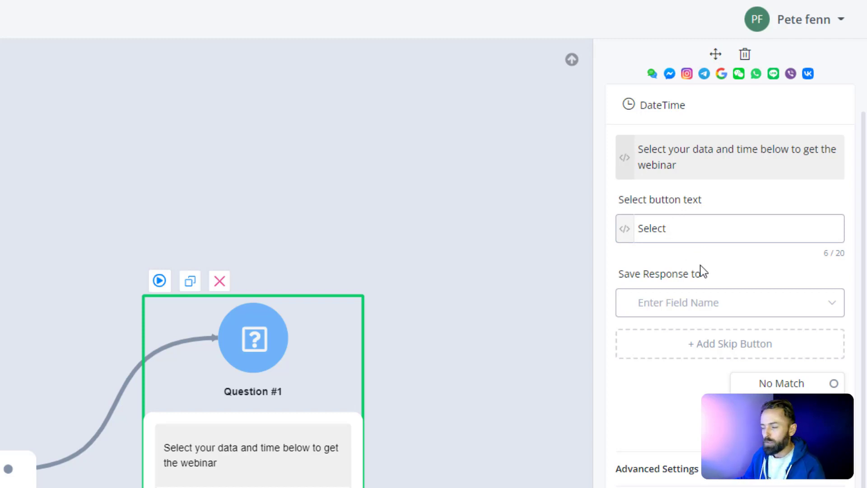
# Step: Save the question's response to a new custom field named webinarRegistration of type Datetime
pyautogui.click(693, 312)
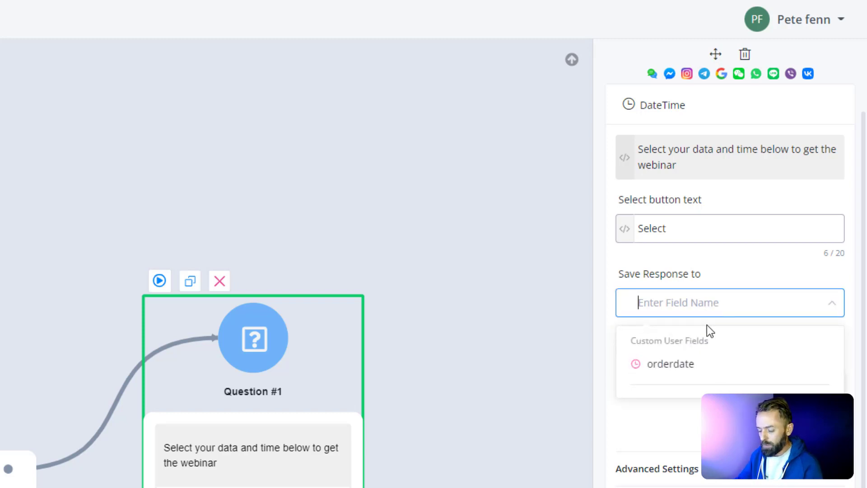
pyautogui.write('webinar')
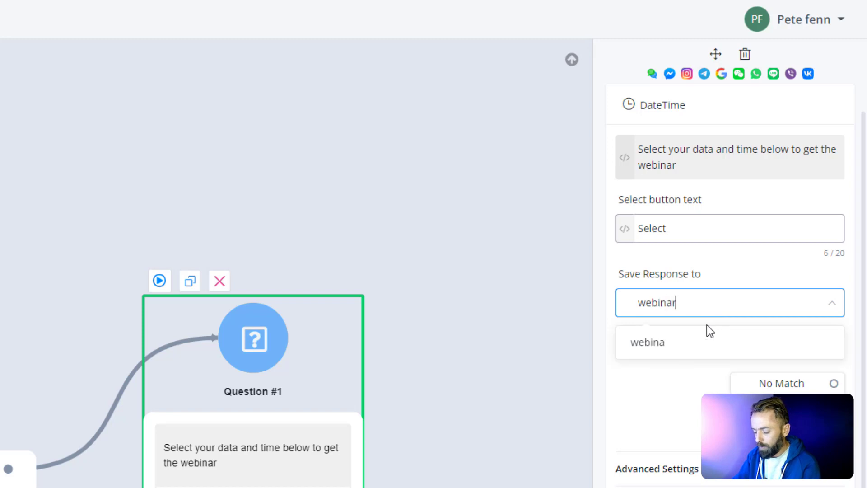
pyautogui.write('Registration')
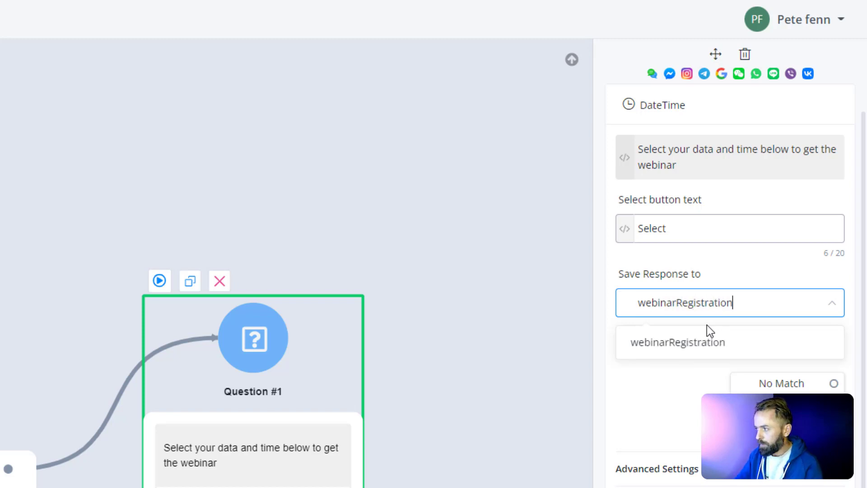
pyautogui.click(700, 343)
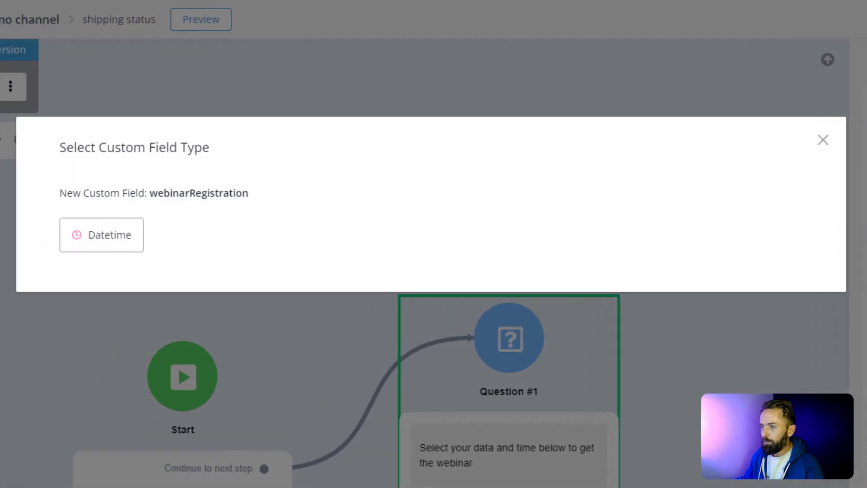
pyautogui.click(104, 248)
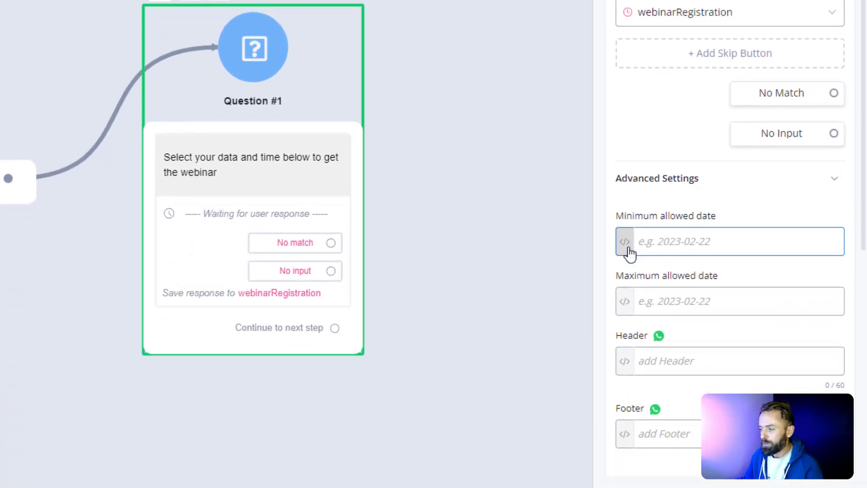
pyautogui.click(714, 240)
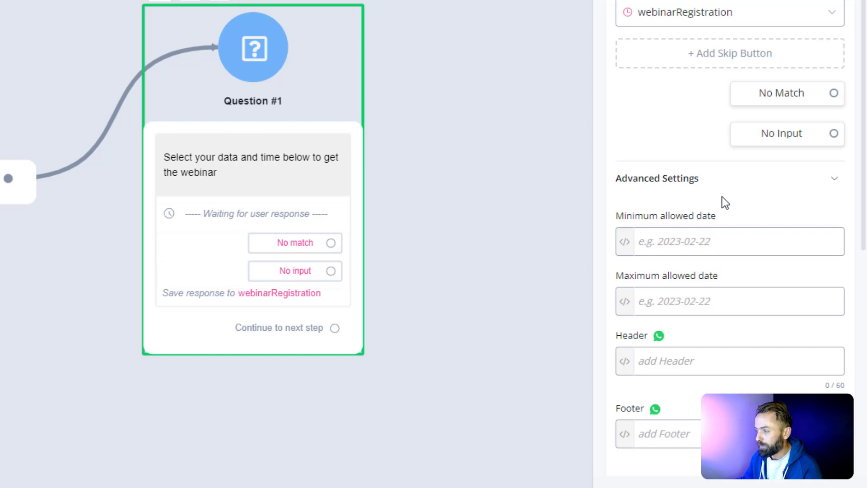
pyautogui.click(837, 180)
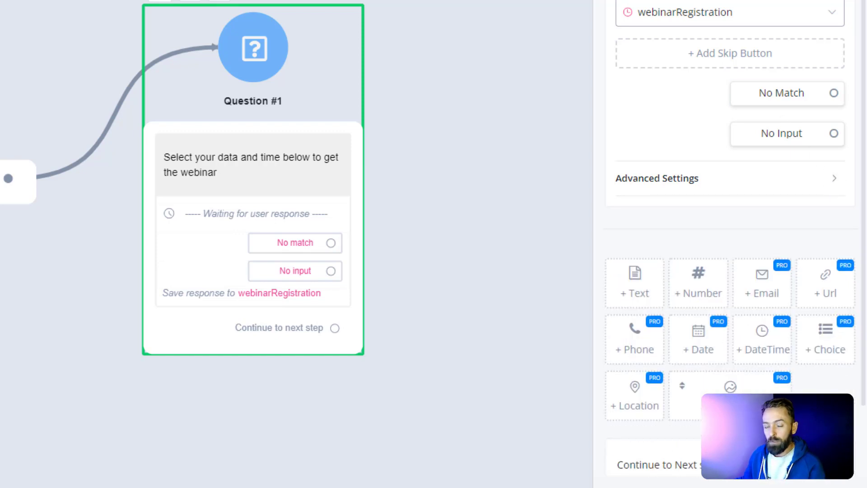
# Step: Add a Send Message step connected to Question #1's next-step output and insert a text block in it
pyautogui.click(460, 3)
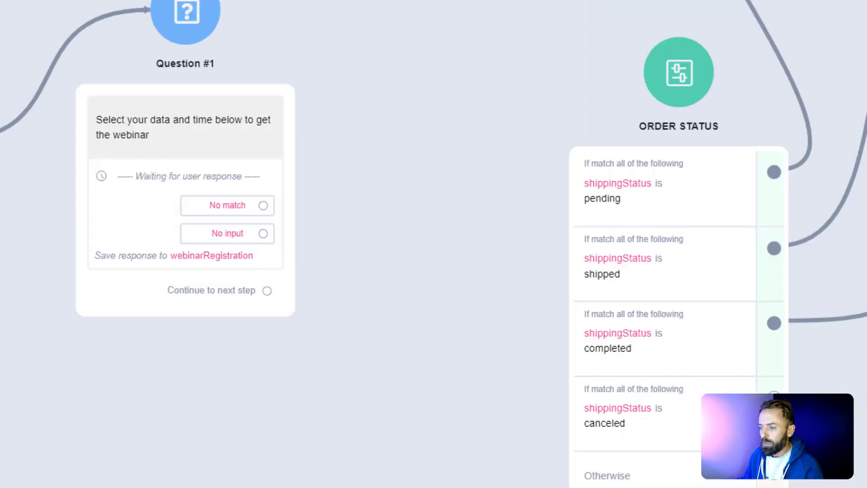
pyautogui.click(264, 241)
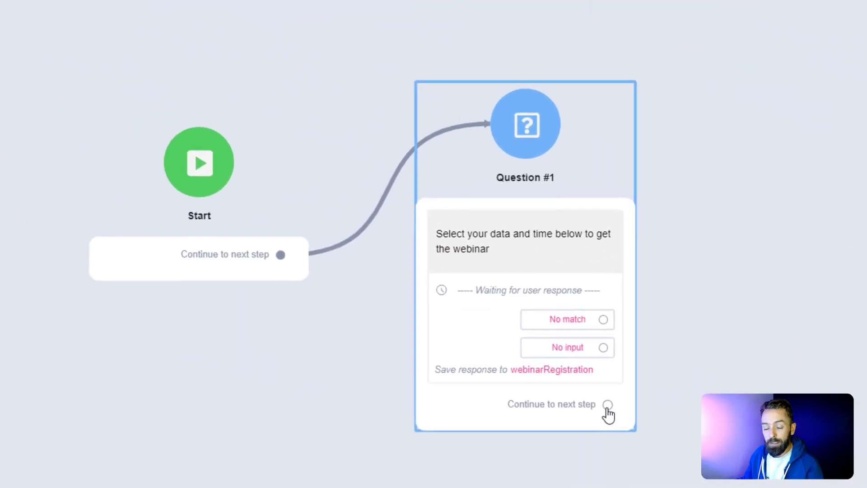
pyautogui.moveTo(610, 405); pyautogui.dragTo(708, 116)
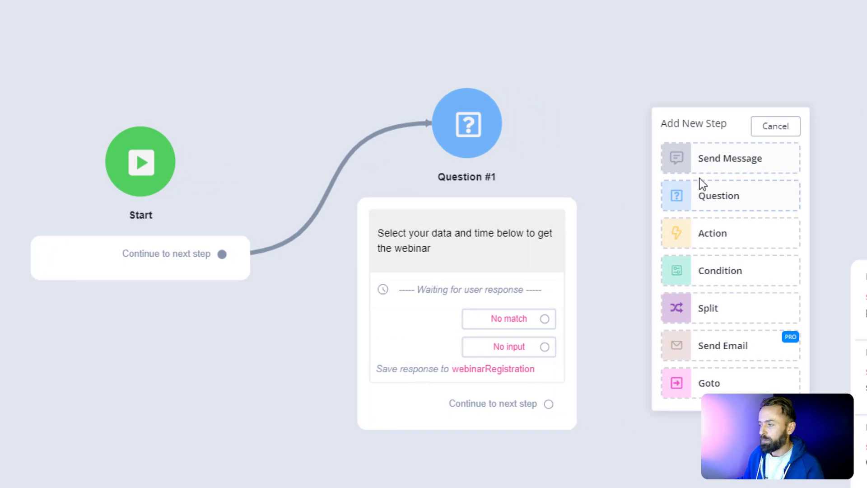
pyautogui.click(798, 148)
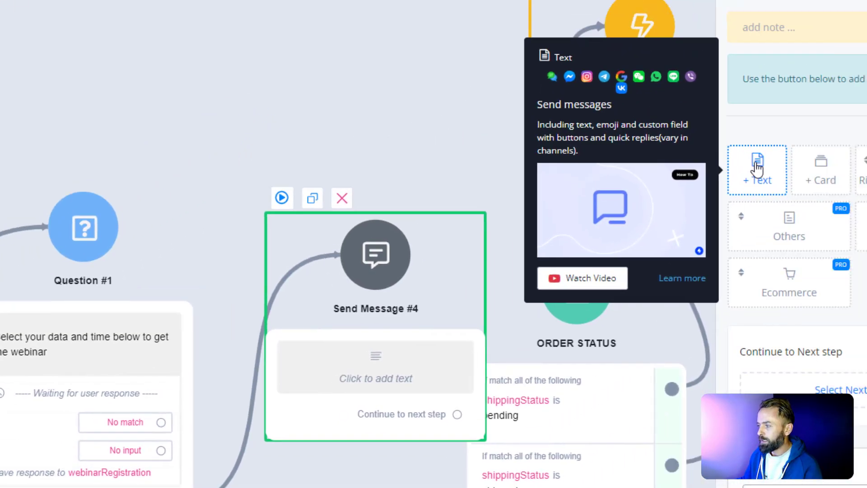
pyautogui.click(756, 167)
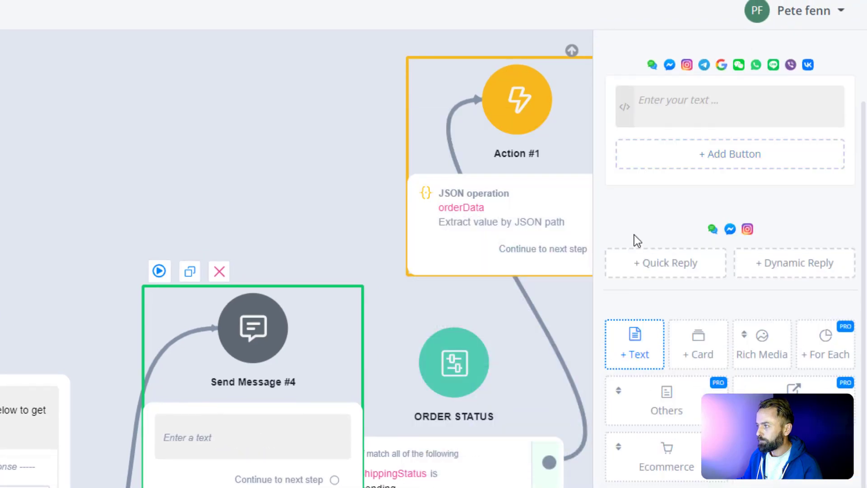
# Step: Write the message text "your webinar will start on" followed by the webinarRegistration field variable
pyautogui.click(658, 96)
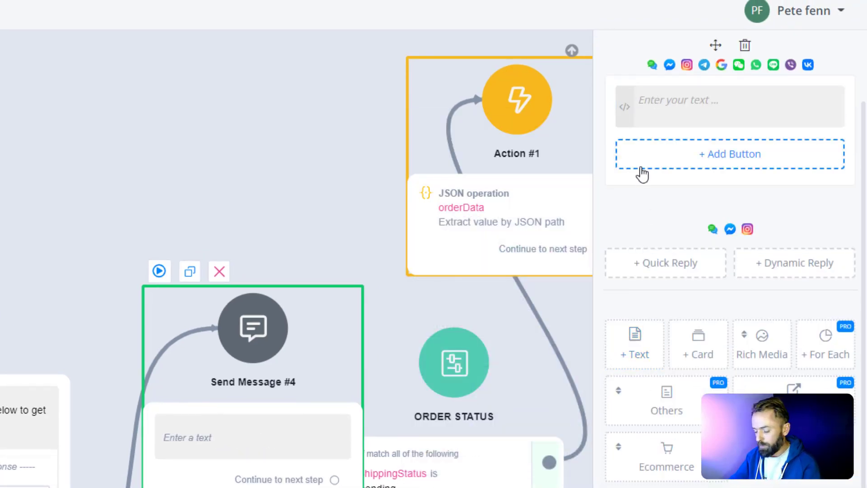
pyautogui.write('you')
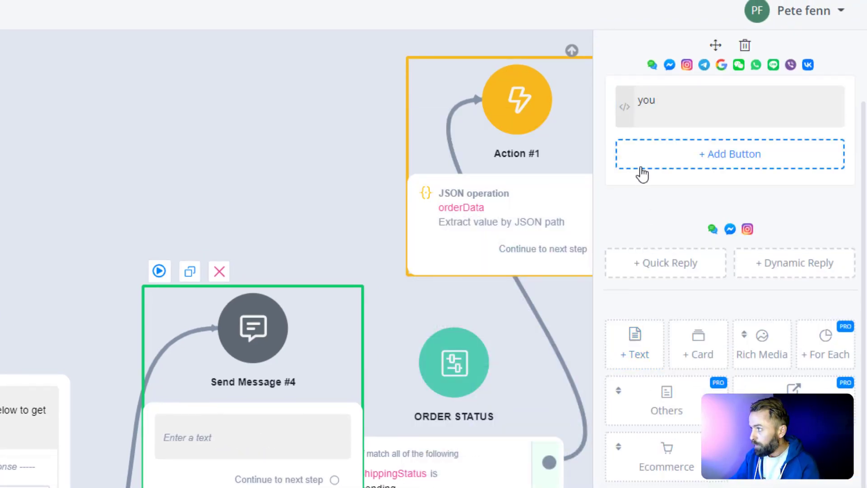
pyautogui.write('r webina')
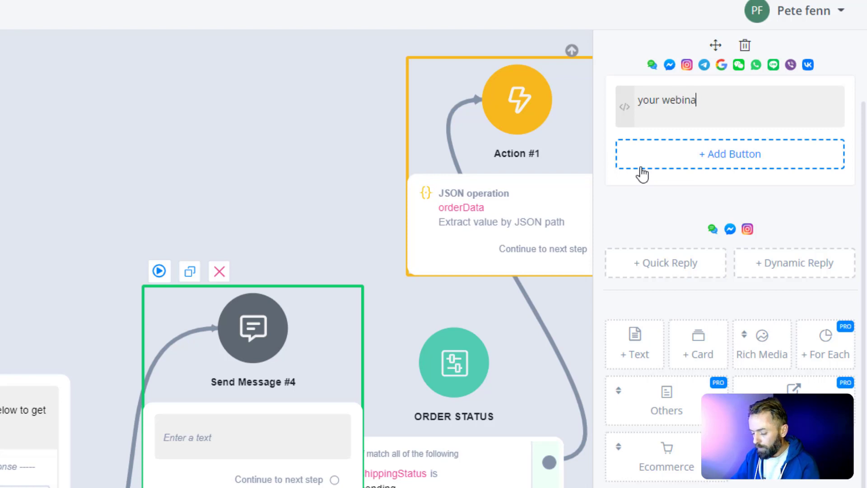
pyautogui.write('r will st')
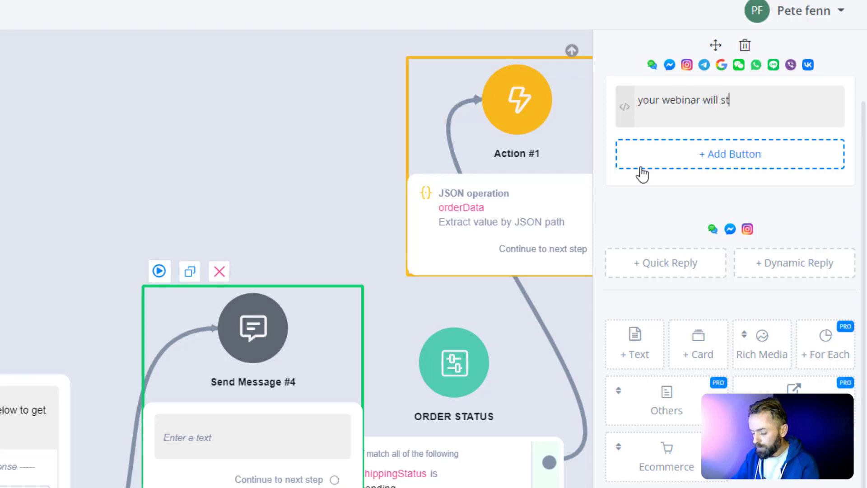
pyautogui.write('art on ')
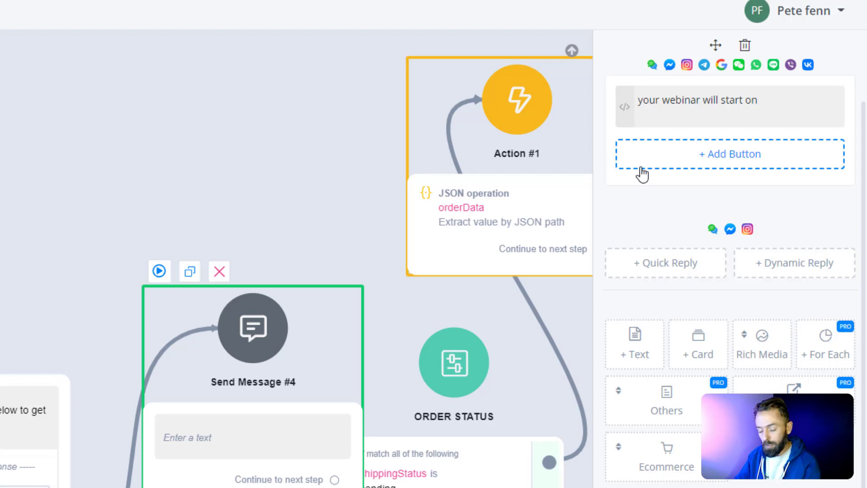
pyautogui.write('{{')
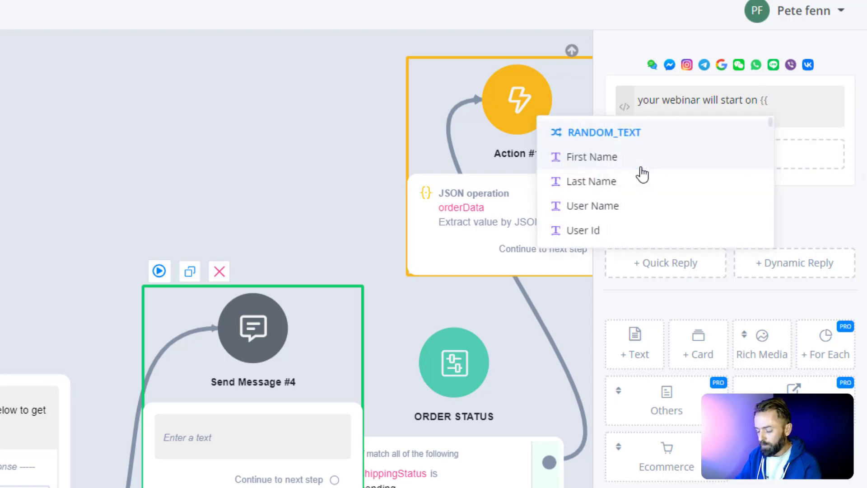
pyautogui.write('web')
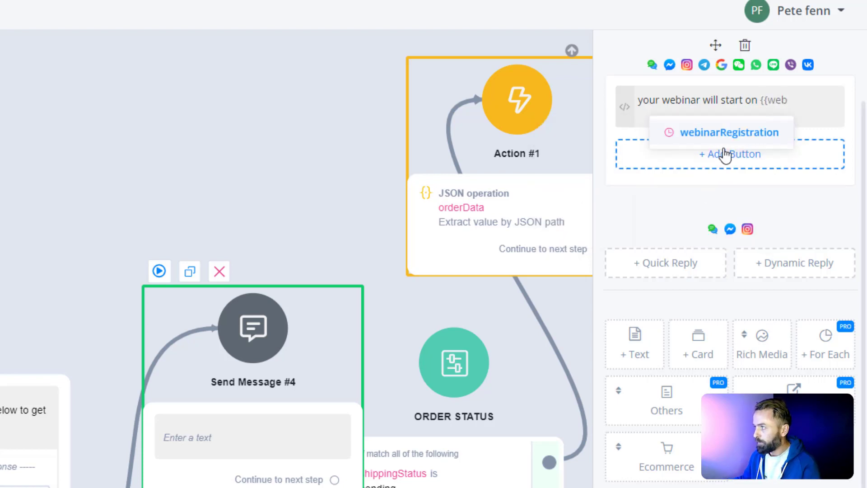
pyautogui.click(708, 138)
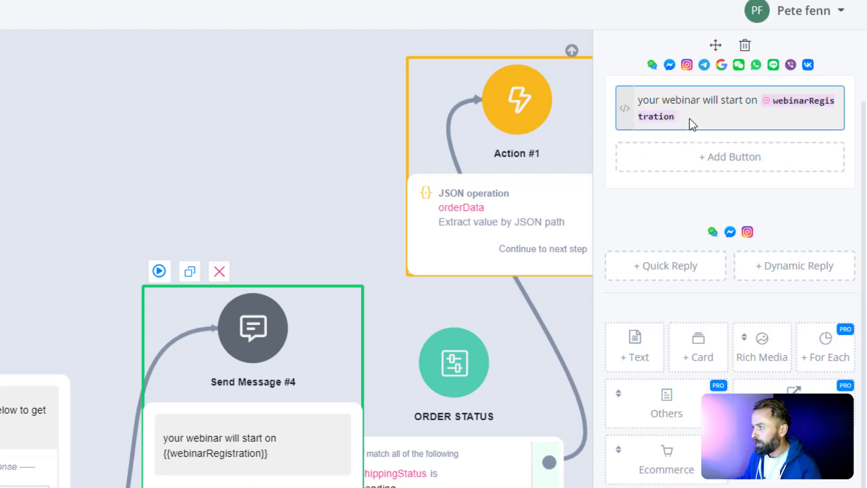
pyautogui.click(180, 171)
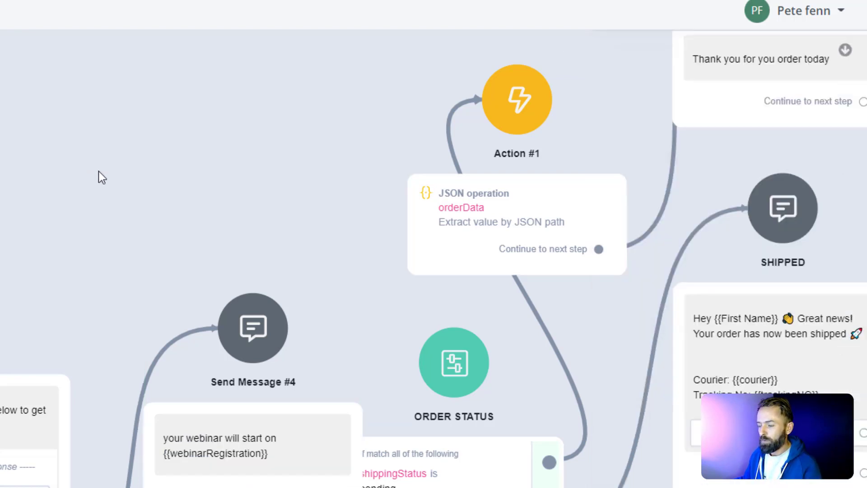
# Step: Preview the published flow in a web popup and open the date and time picker of the webinar question
pyautogui.moveTo(98, 171); pyautogui.dragTo(315, 165)
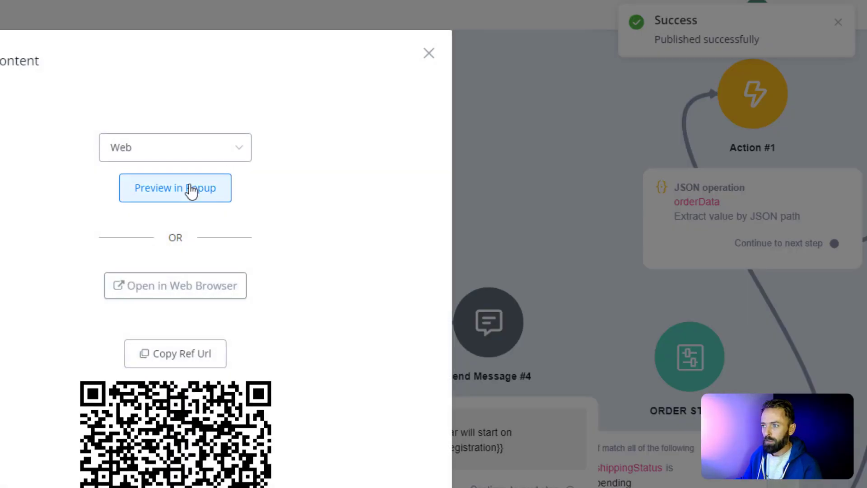
pyautogui.click(185, 188)
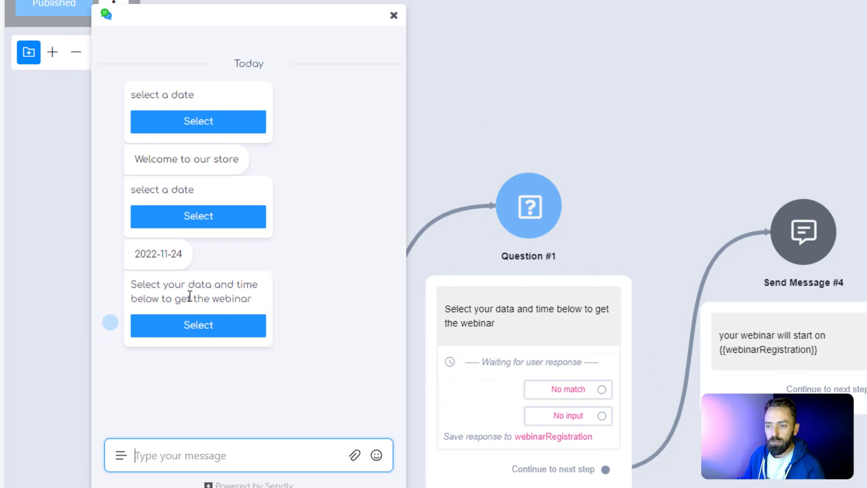
pyautogui.click(186, 329)
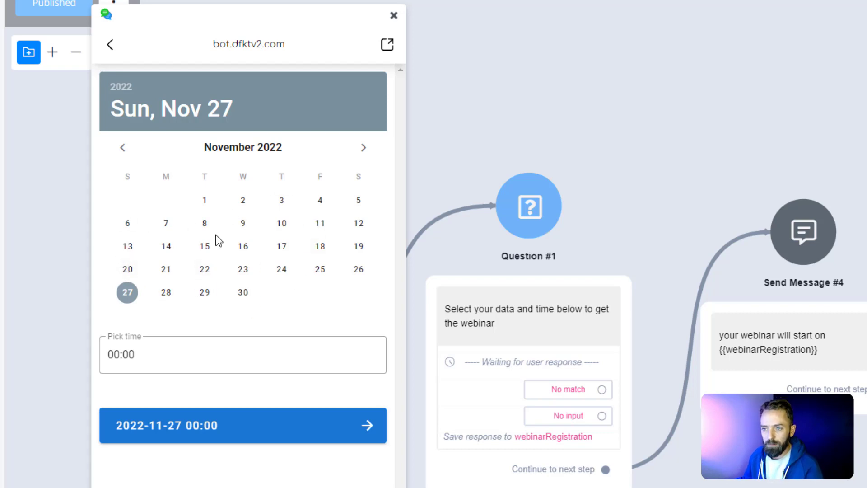
# Step: Test the question by submitting 2022-11-30 at 01:25, then close the chat preview
pyautogui.click(243, 293)
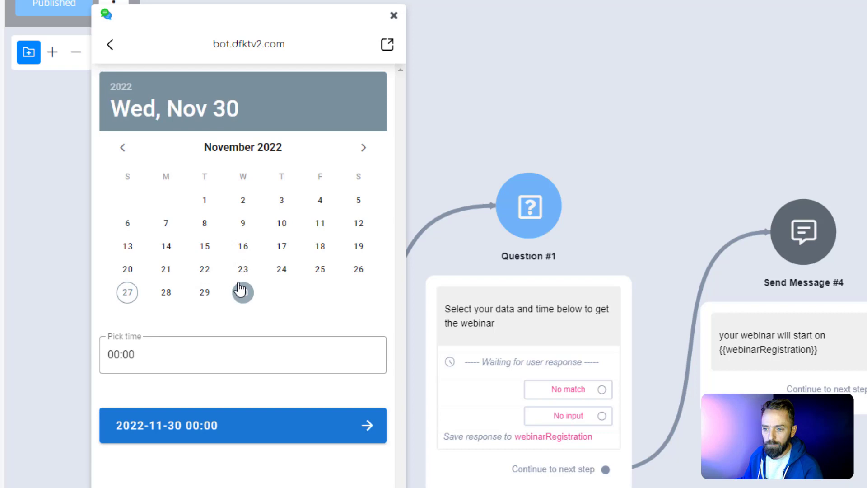
pyautogui.click(148, 364)
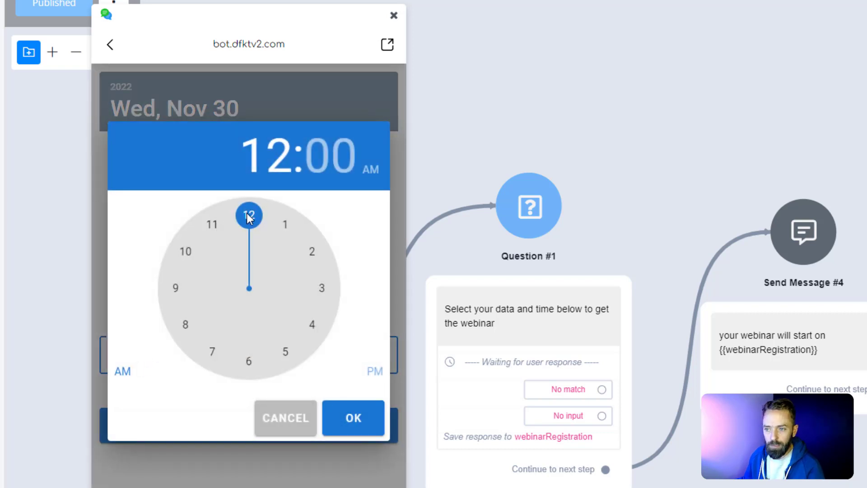
pyautogui.moveTo(247, 215)
pyautogui.mouseDown()
pyautogui.moveTo(289, 246)
pyautogui.moveTo(245, 334)
pyautogui.moveTo(234, 334)
pyautogui.moveTo(288, 300)
pyautogui.moveTo(267, 247)
pyautogui.moveTo(310, 280)
pyautogui.moveTo(287, 349)
pyautogui.mouseUp()
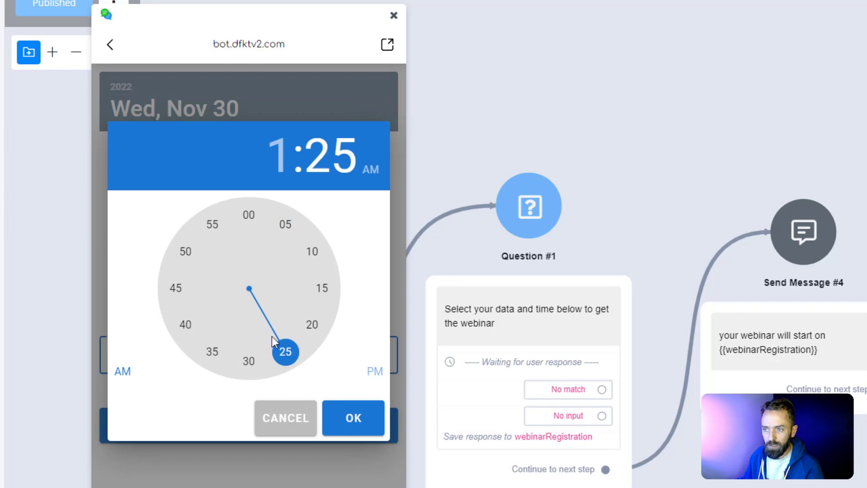
pyautogui.click(327, 416)
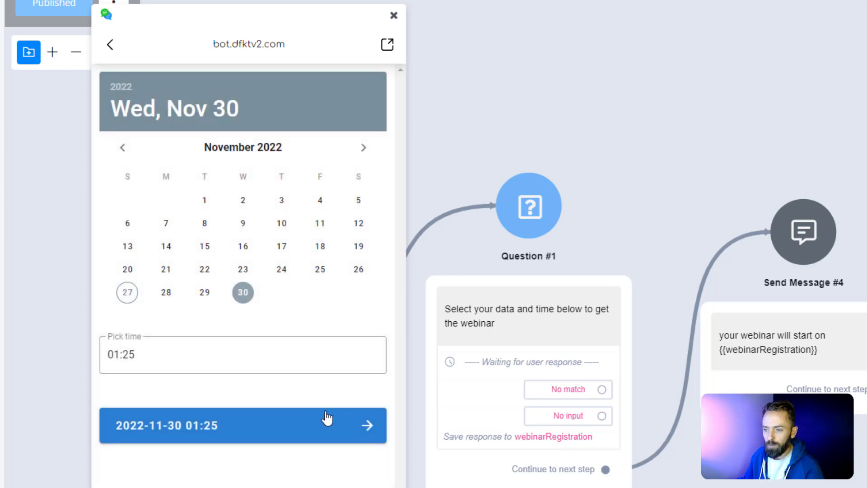
pyautogui.click(165, 429)
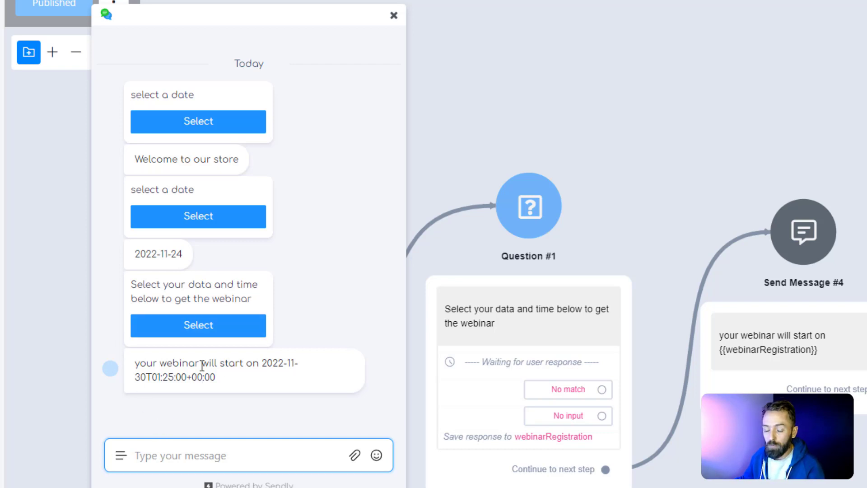
pyautogui.click(394, 16)
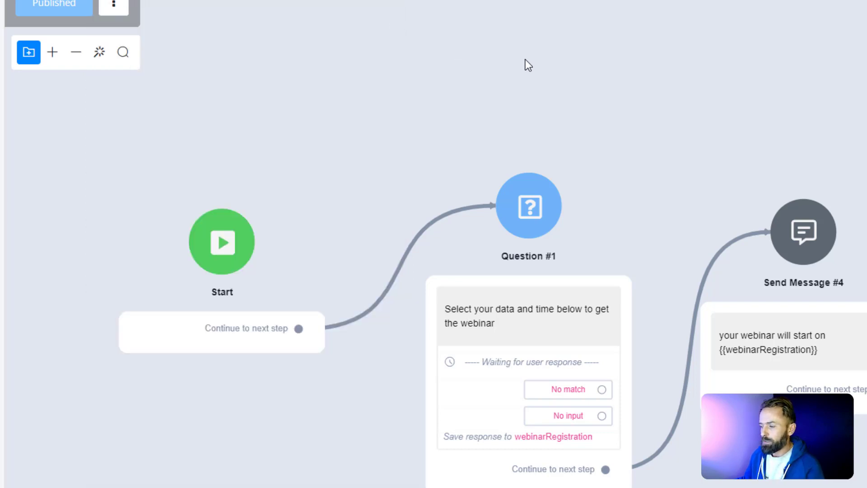
# Step: Reposition Send Message #4 close beside Question #1, leaving free canvas space after it for another step
pyautogui.moveTo(562, 96); pyautogui.dragTo(340, 96)
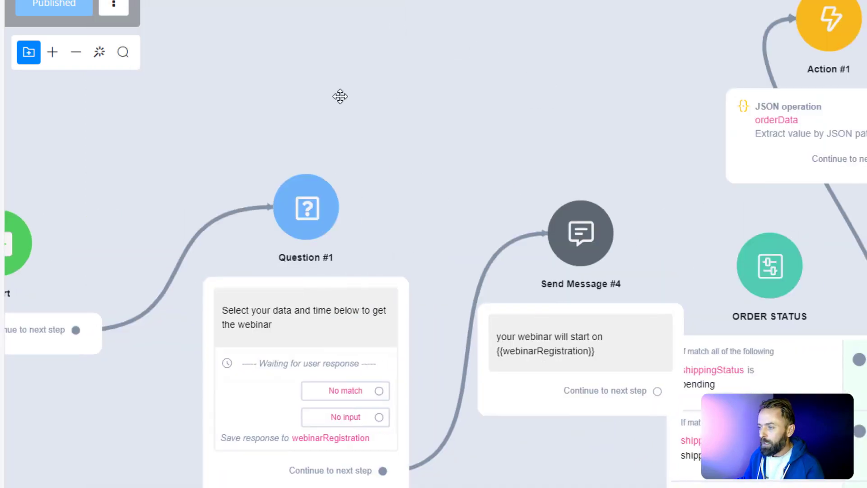
pyautogui.click(500, 390)
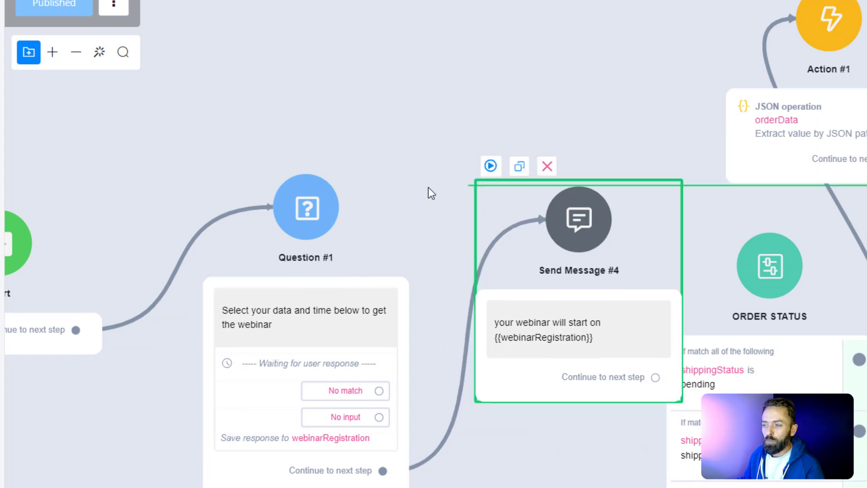
pyautogui.moveTo(428, 187); pyautogui.dragTo(422, 164)
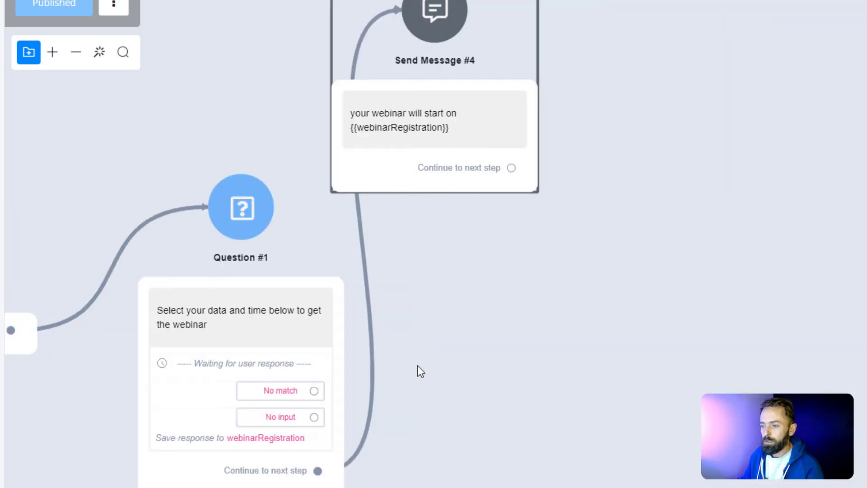
pyautogui.moveTo(421, 416); pyautogui.dragTo(425, 467)
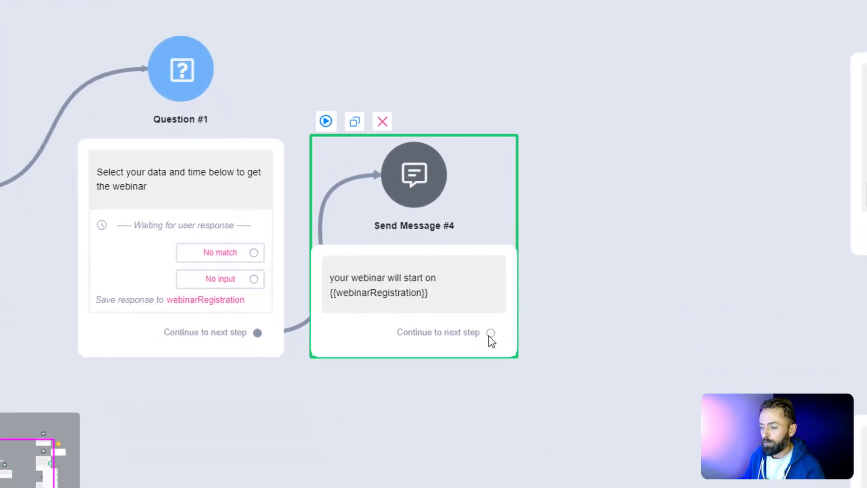
# Step: Add an Action step connected to Send Message #4's next-step output and insert a Smart Delay in it
pyautogui.moveTo(491, 334); pyautogui.dragTo(571, 173)
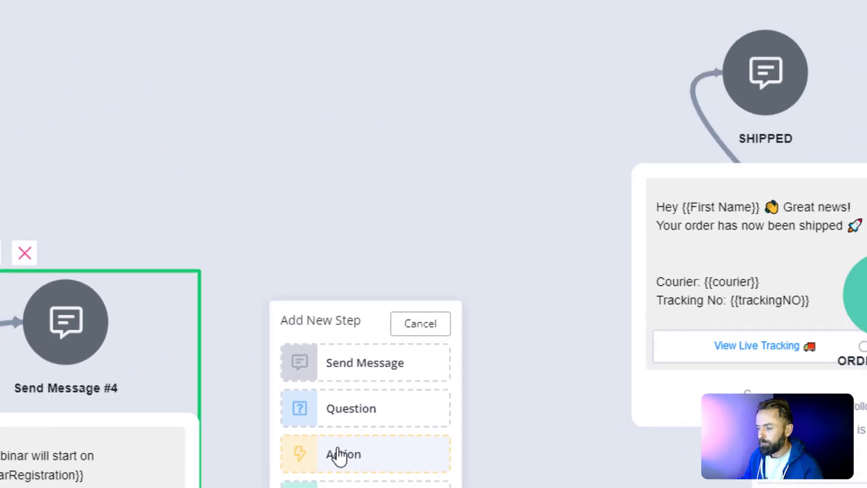
pyautogui.click(626, 277)
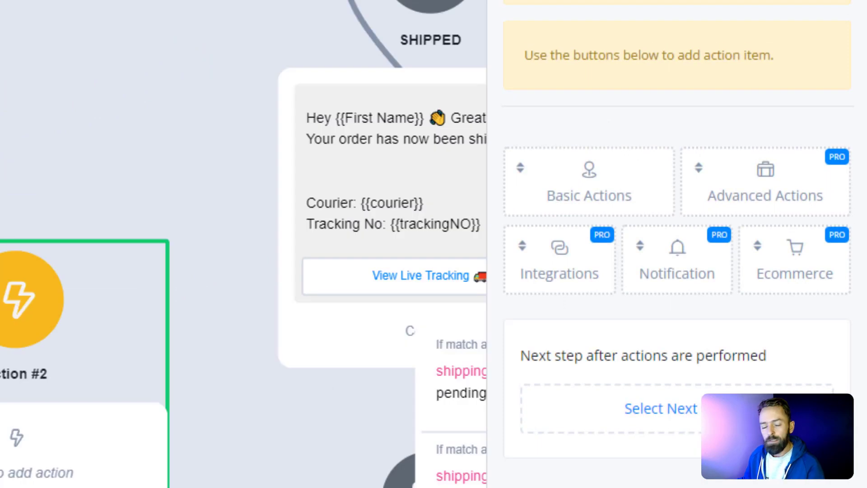
pyautogui.click(748, 199)
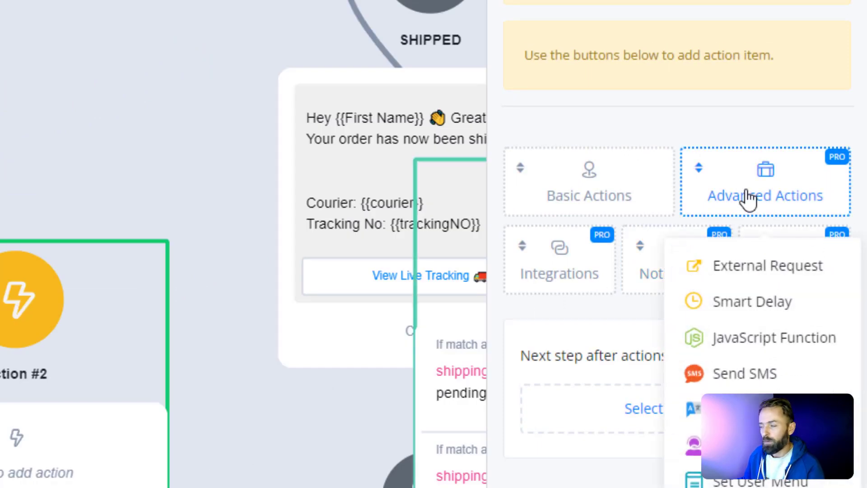
pyautogui.click(750, 307)
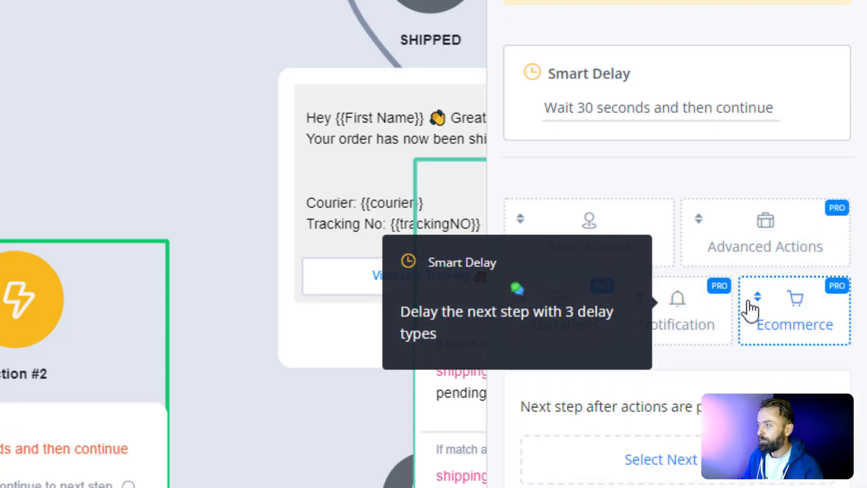
pyautogui.click(747, 310)
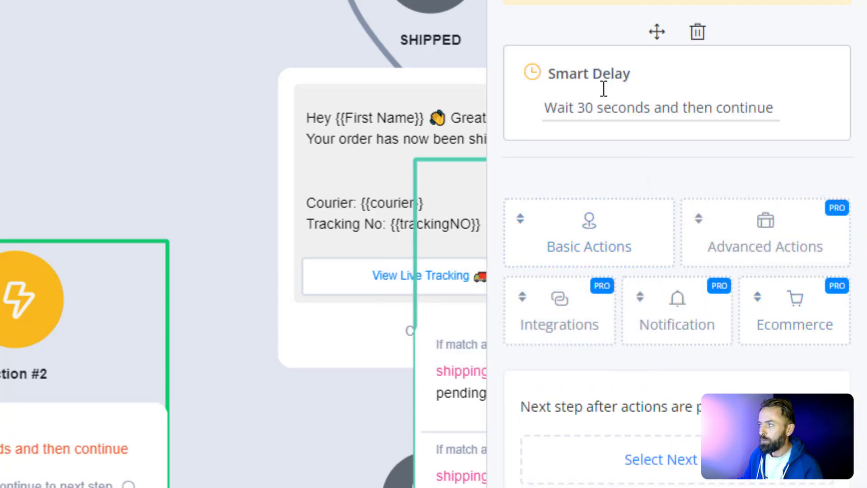
# Step: Set the Smart Delay to Dynamic Date and Time, delaying until the webinarRegistration field, and check the available offset units
pyautogui.click(601, 120)
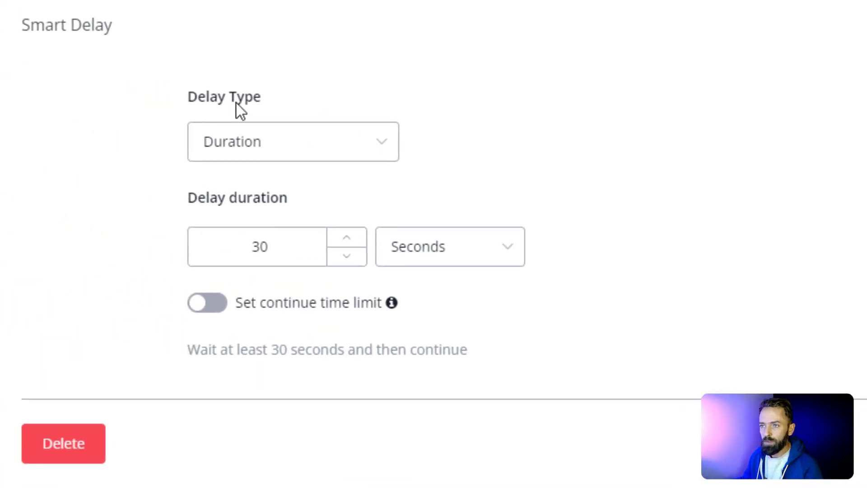
pyautogui.click(280, 149)
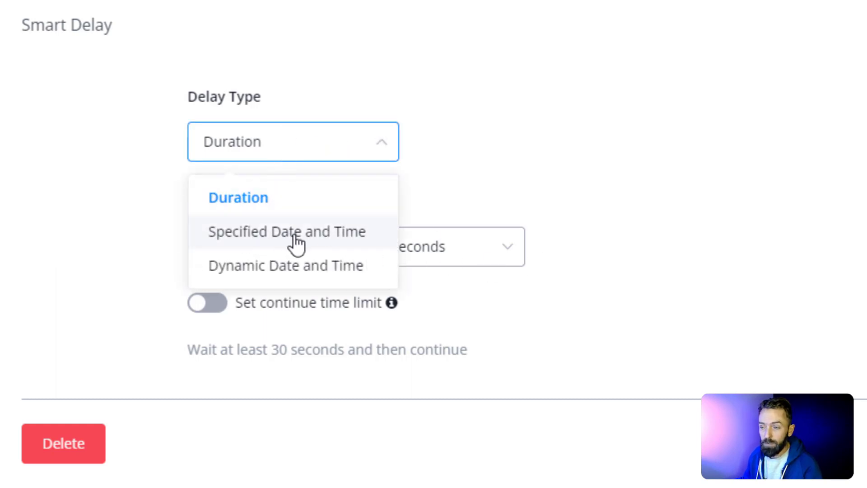
pyautogui.click(265, 266)
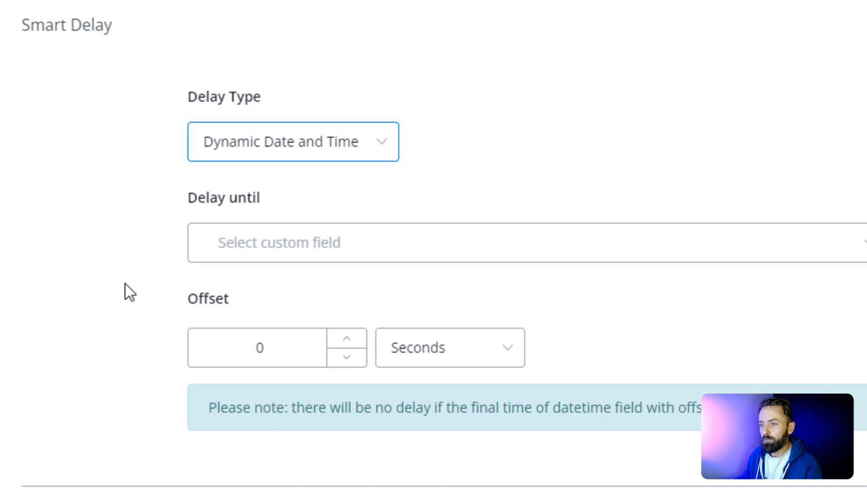
pyautogui.click(292, 250)
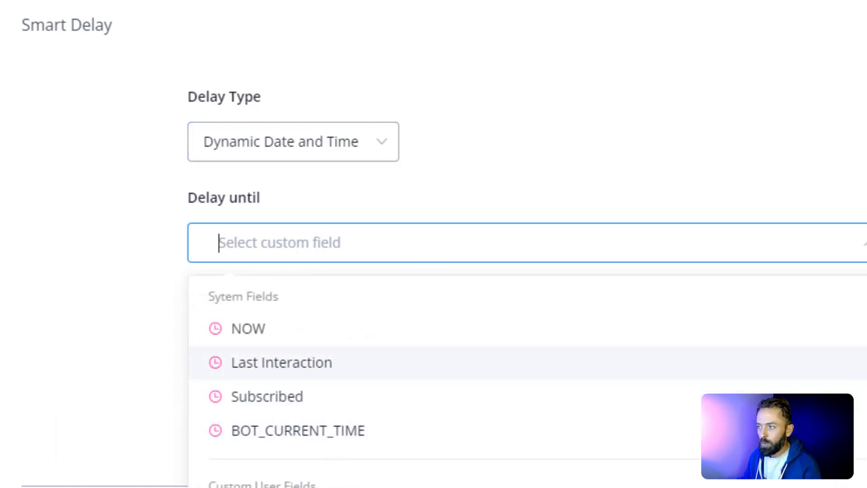
pyautogui.scroll(-2, 253, 479)
pyautogui.click(195, 472)
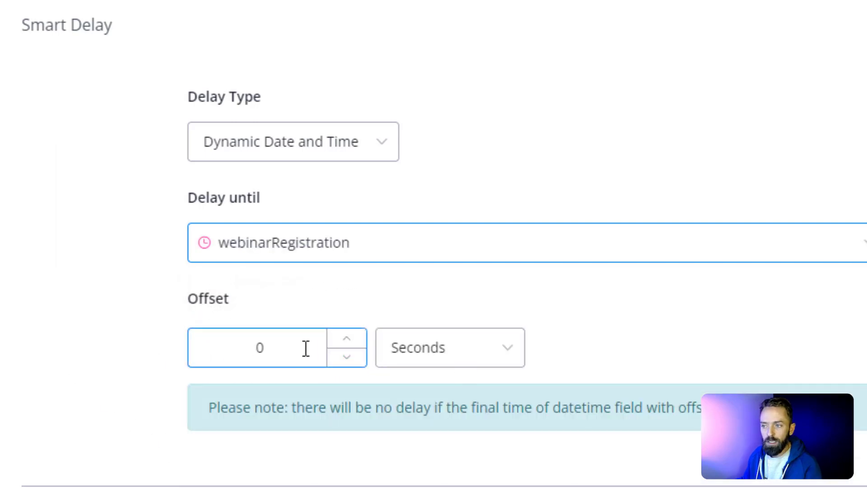
pyautogui.click(469, 349)
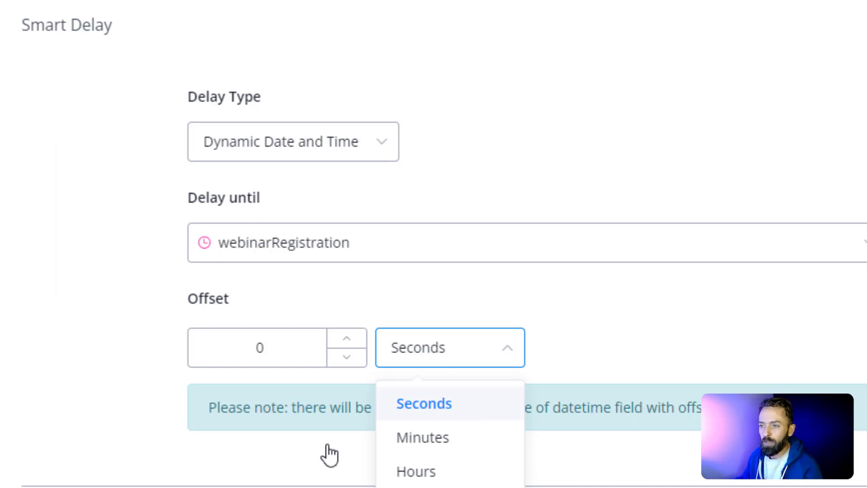
pyautogui.click(45, 389)
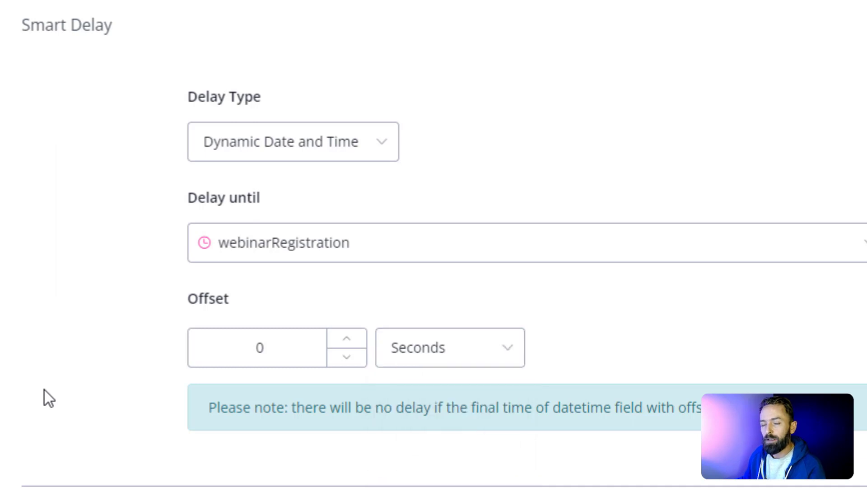